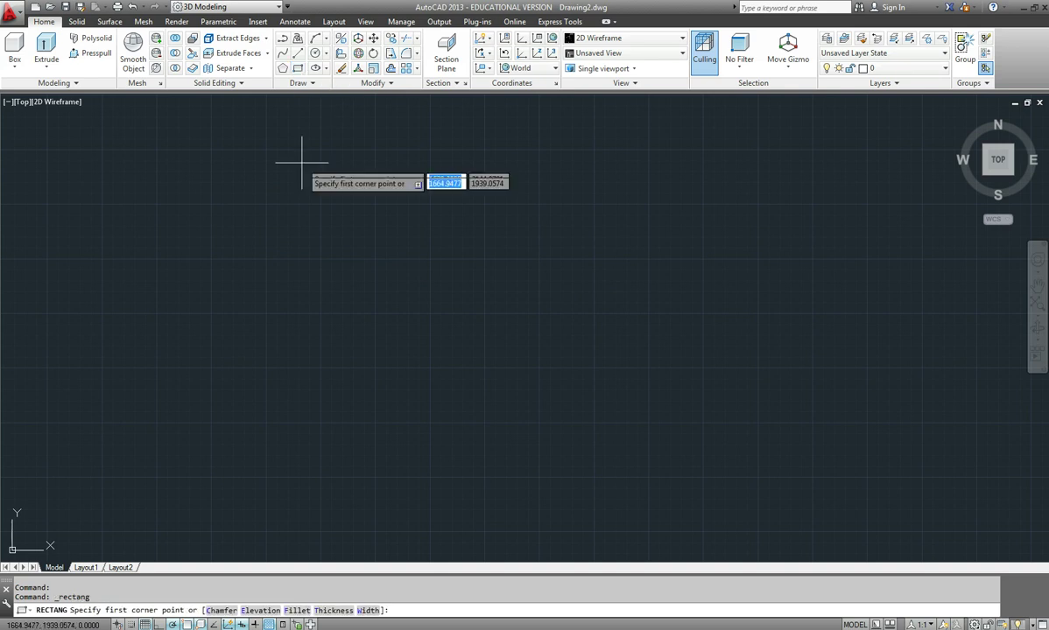
- Finish the first rectangle and draw a second one, about 947 by 640, below it and to its right
click(464, 294)
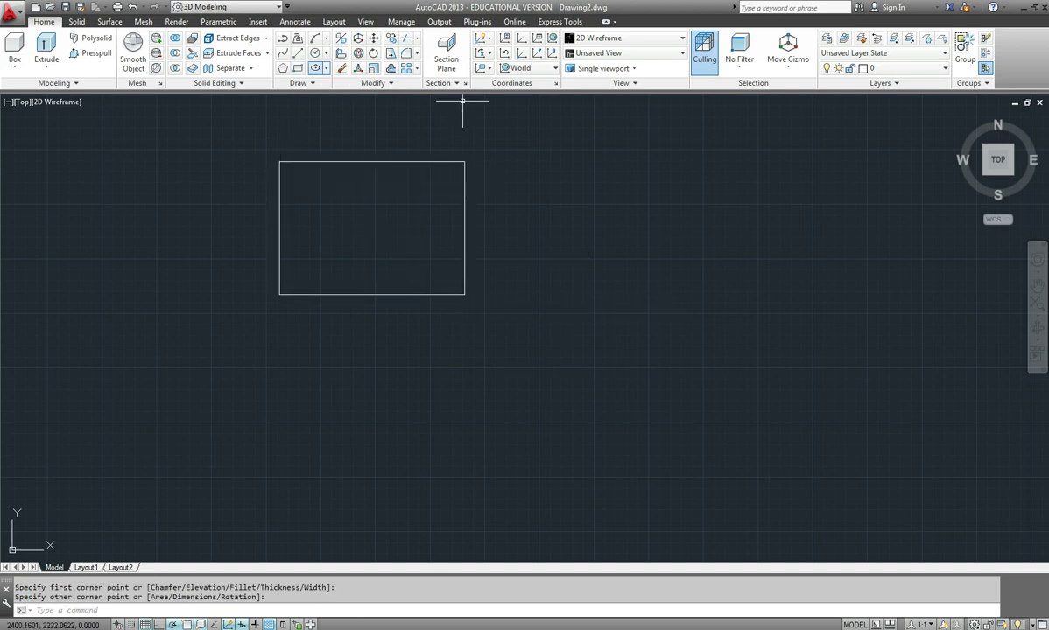
click(298, 68)
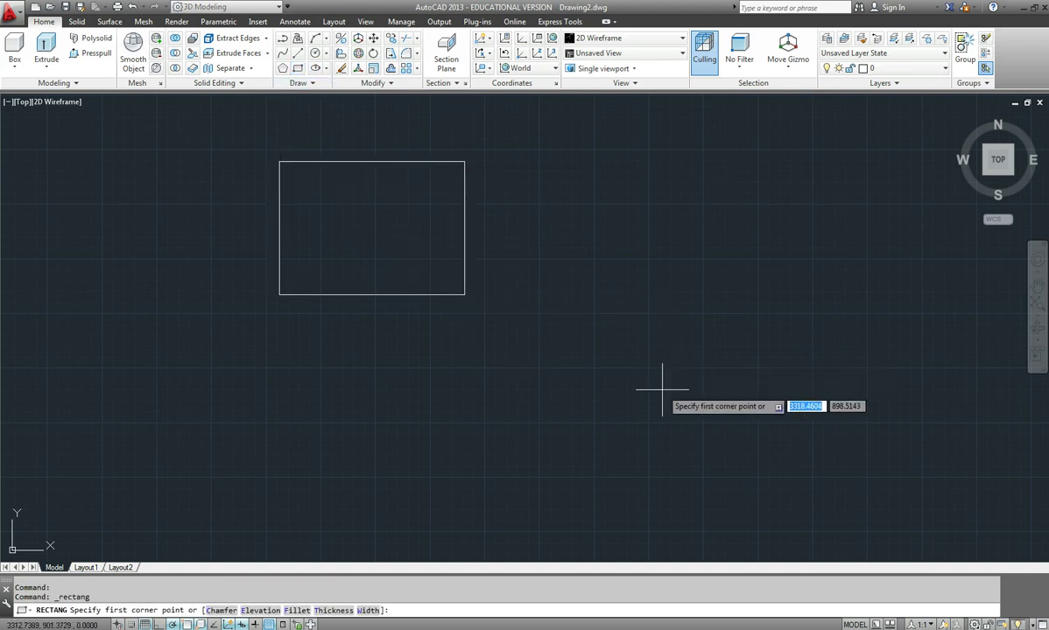
click(636, 352)
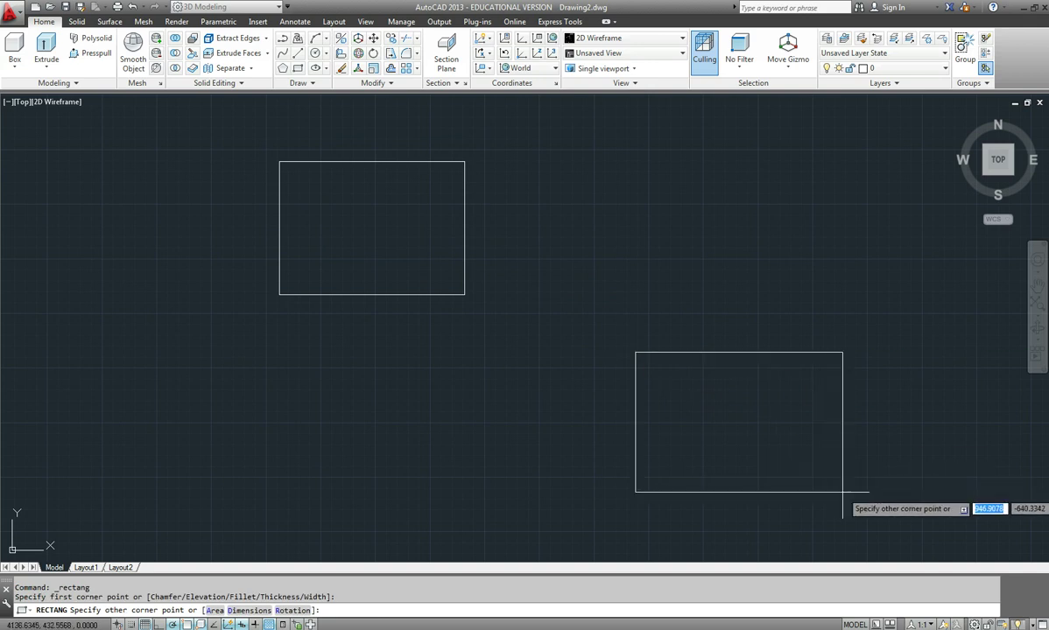
click(842, 492)
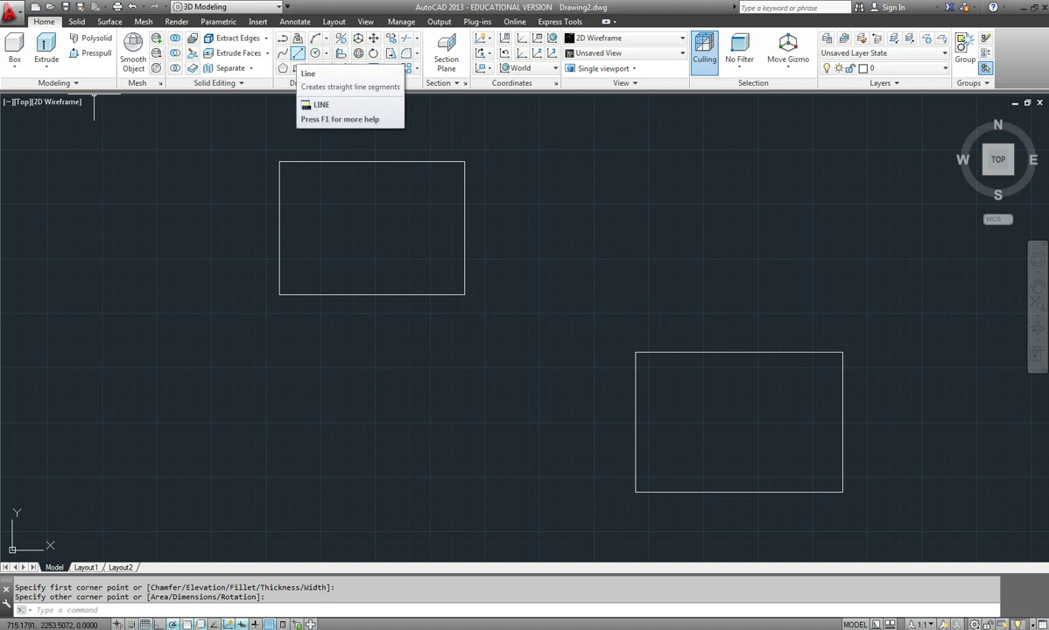
- Draw a closed four-line view above the lower rectangle, aligned to both rectangles by object snap tracking, and undo it
click(298, 53)
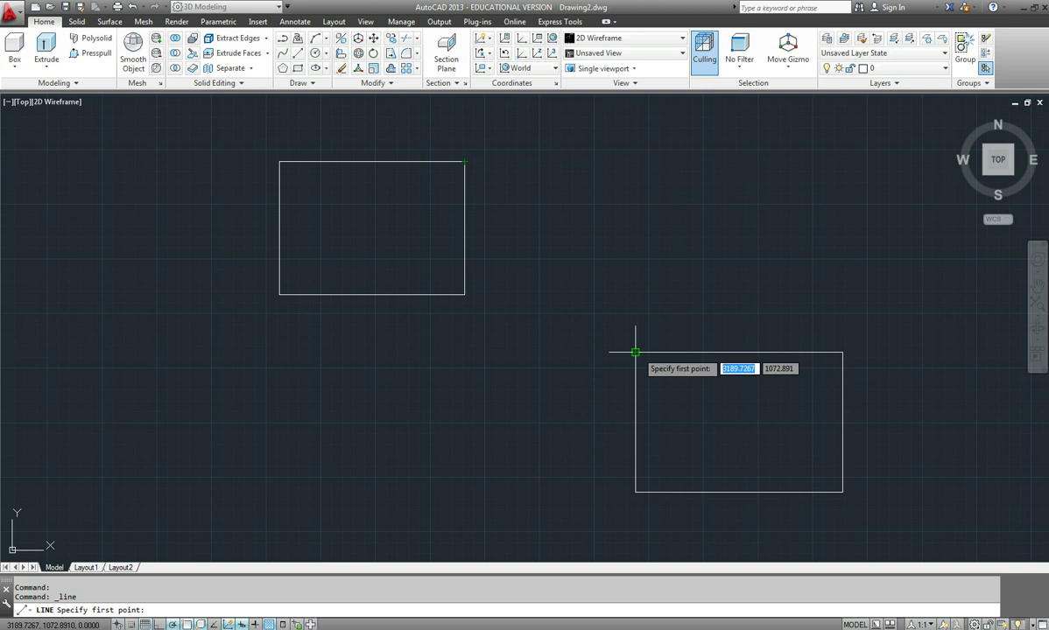
click(636, 161)
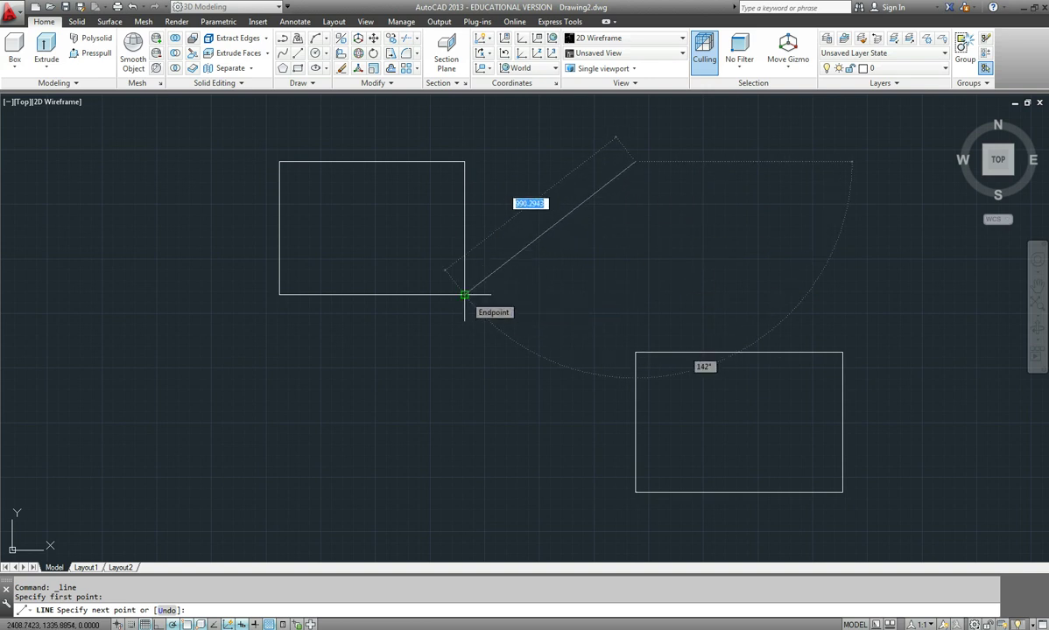
click(633, 295)
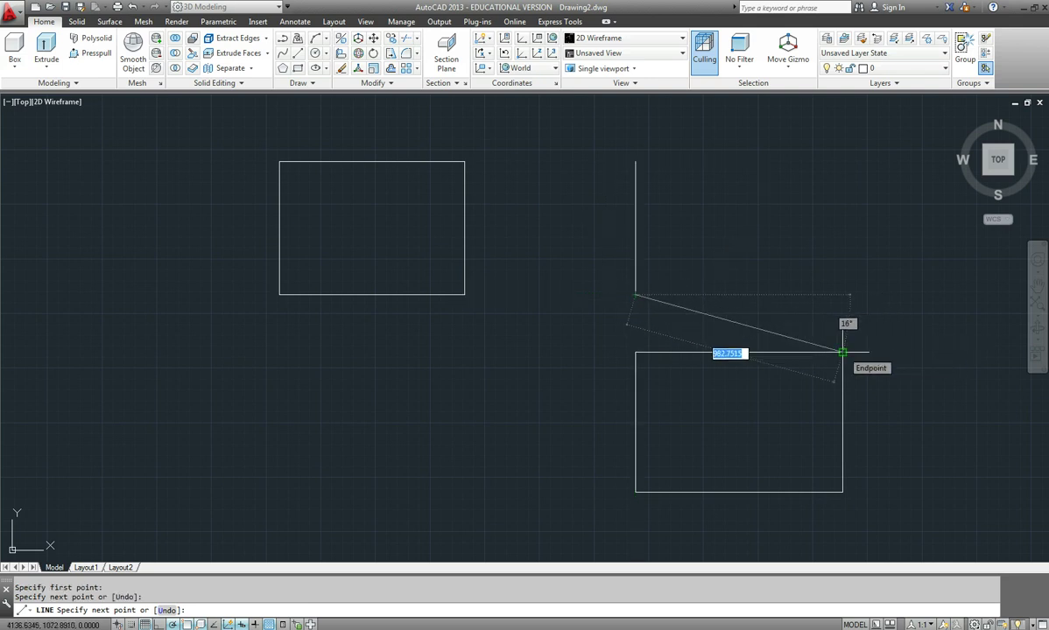
click(842, 294)
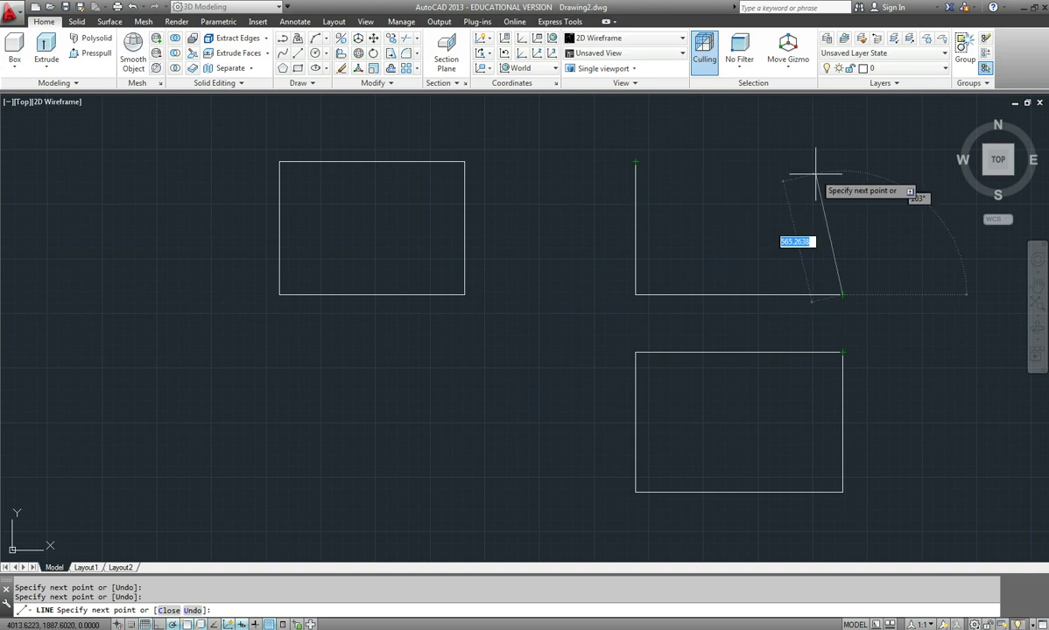
click(839, 161)
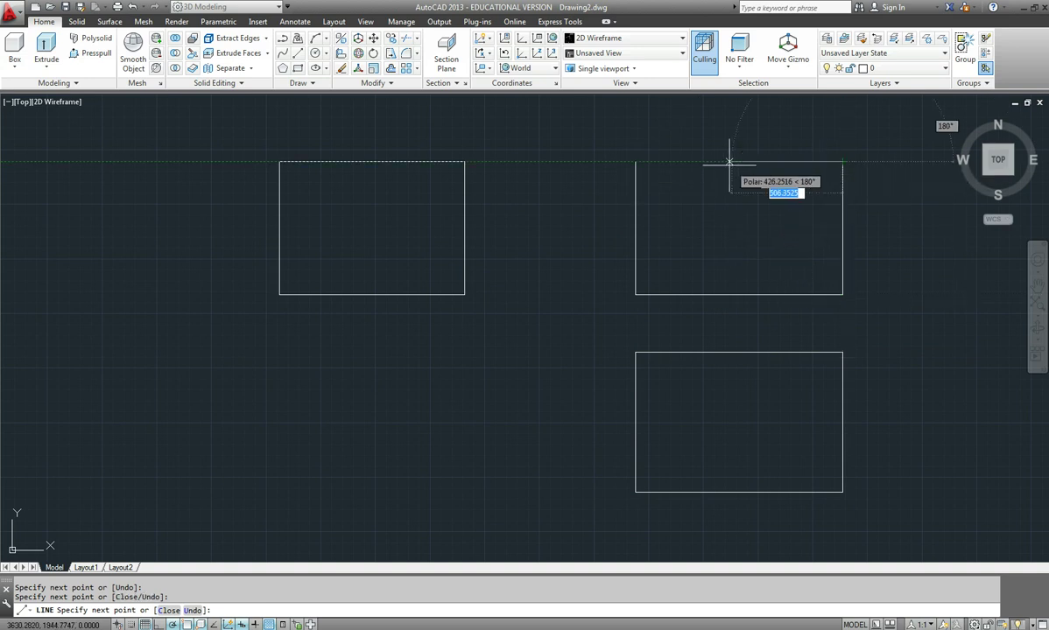
click(635, 162)
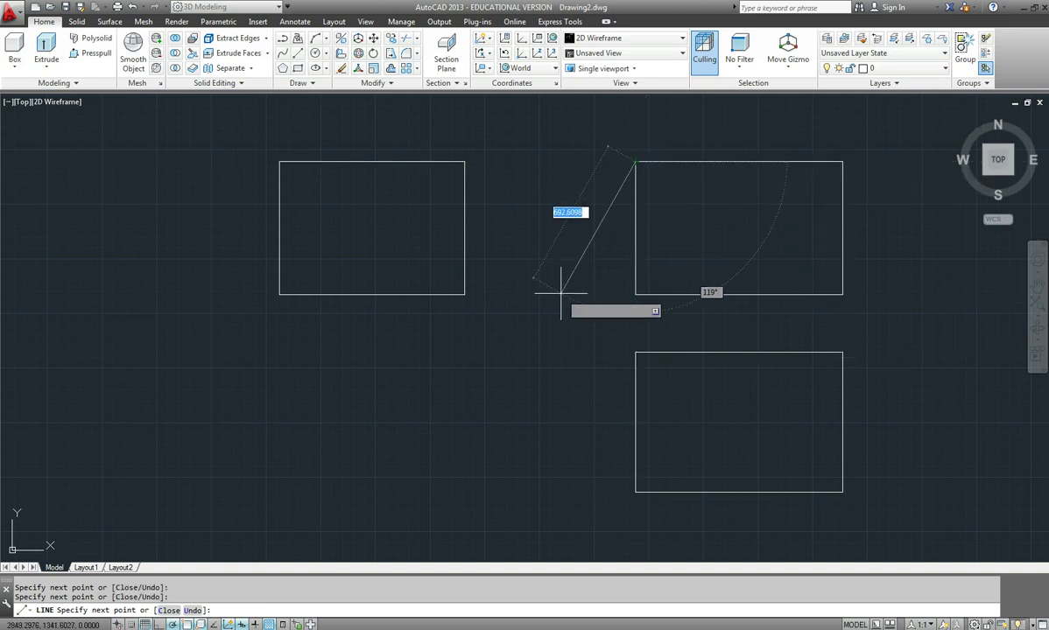
key(Escape)
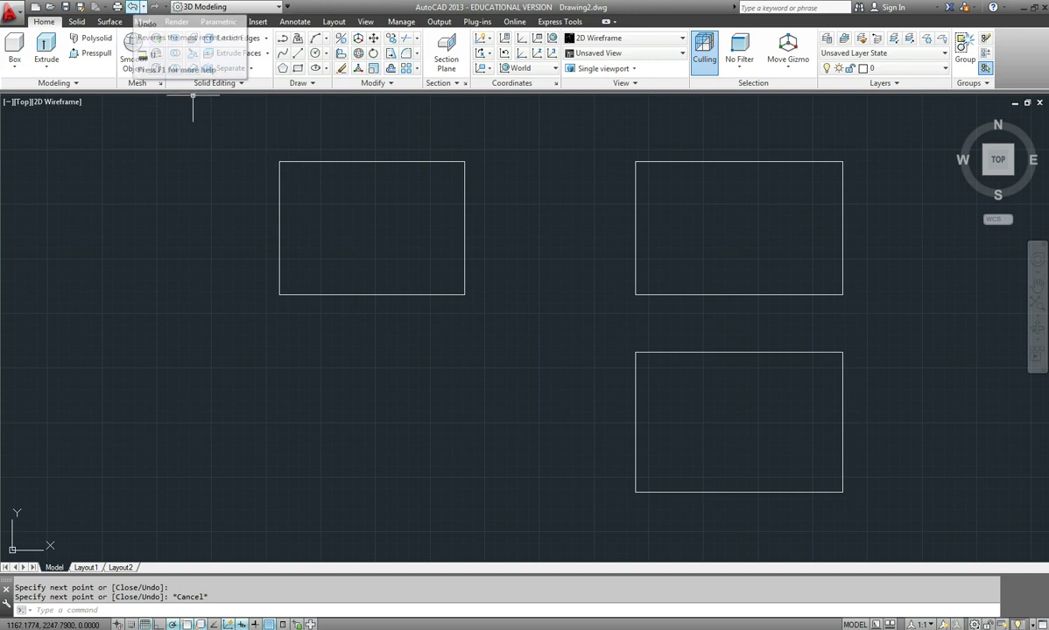
click(131, 7)
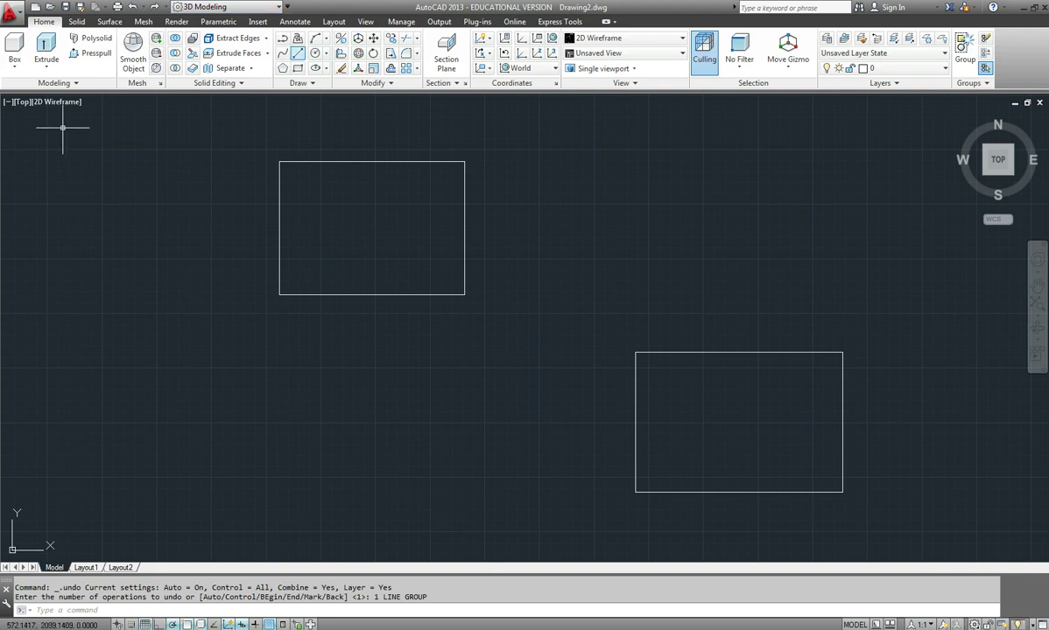
- Start a line using point filters: X from the lower rectangle's upper-left corner, YZ from the upper rectangle's lower-right corner
click(298, 53)
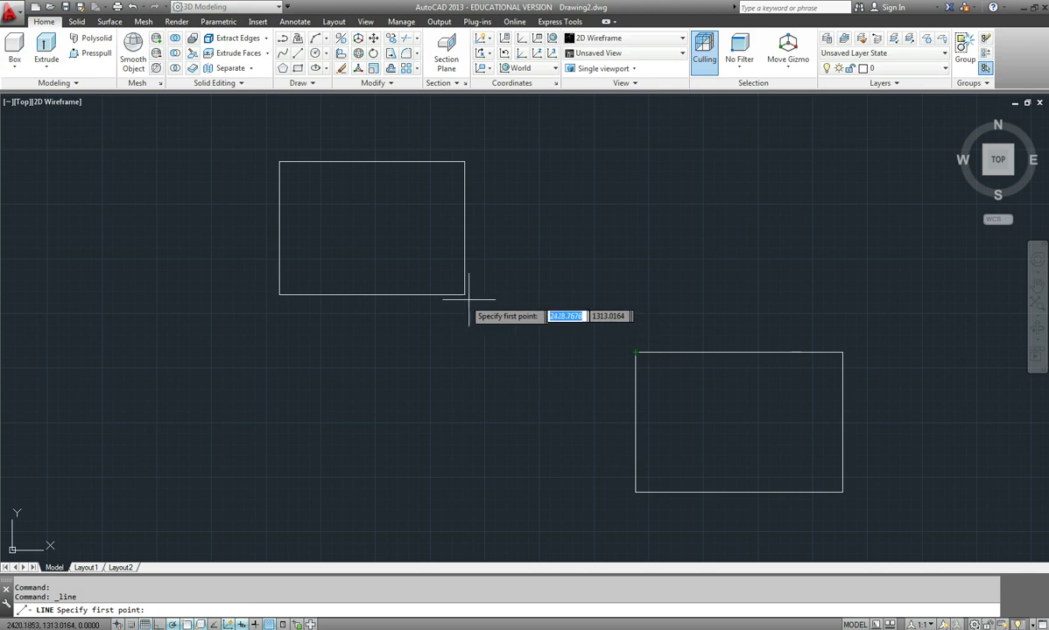
shift+right_click(627, 304)
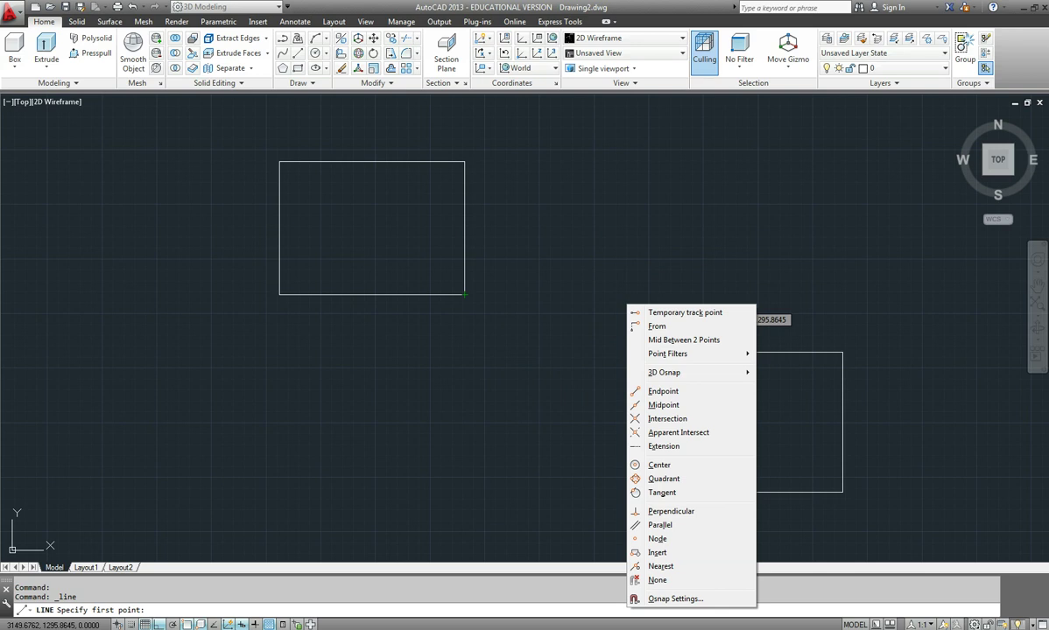
mouse_move(691, 354)
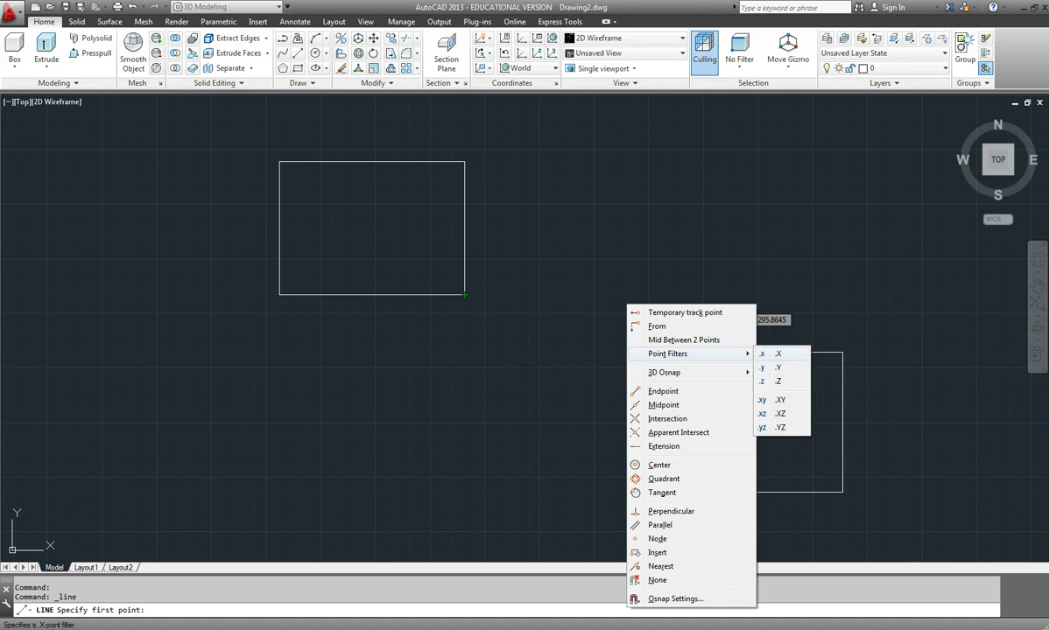
click(777, 354)
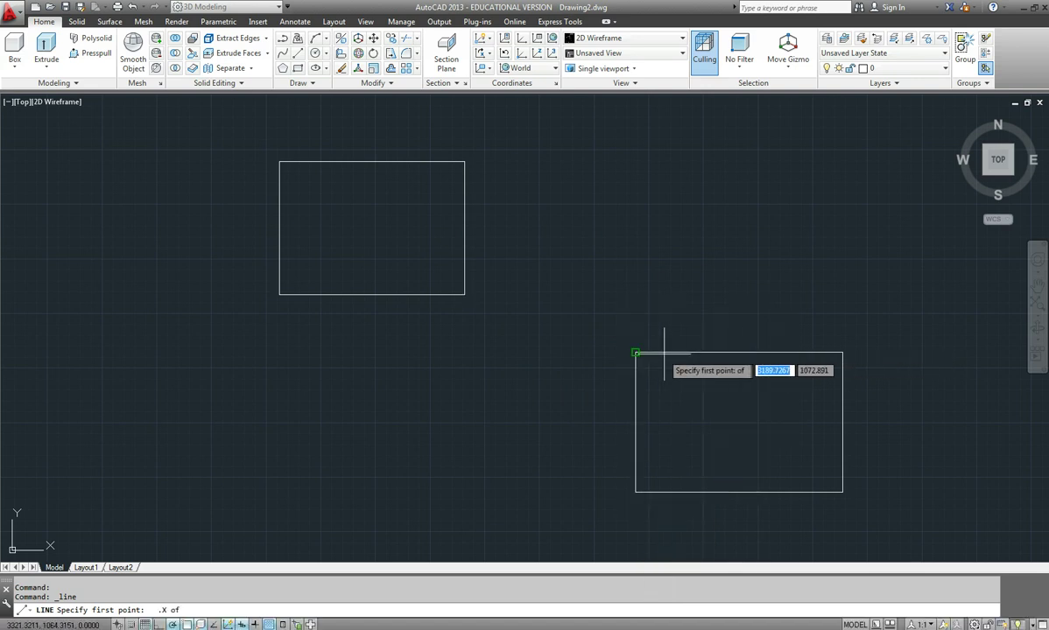
click(636, 351)
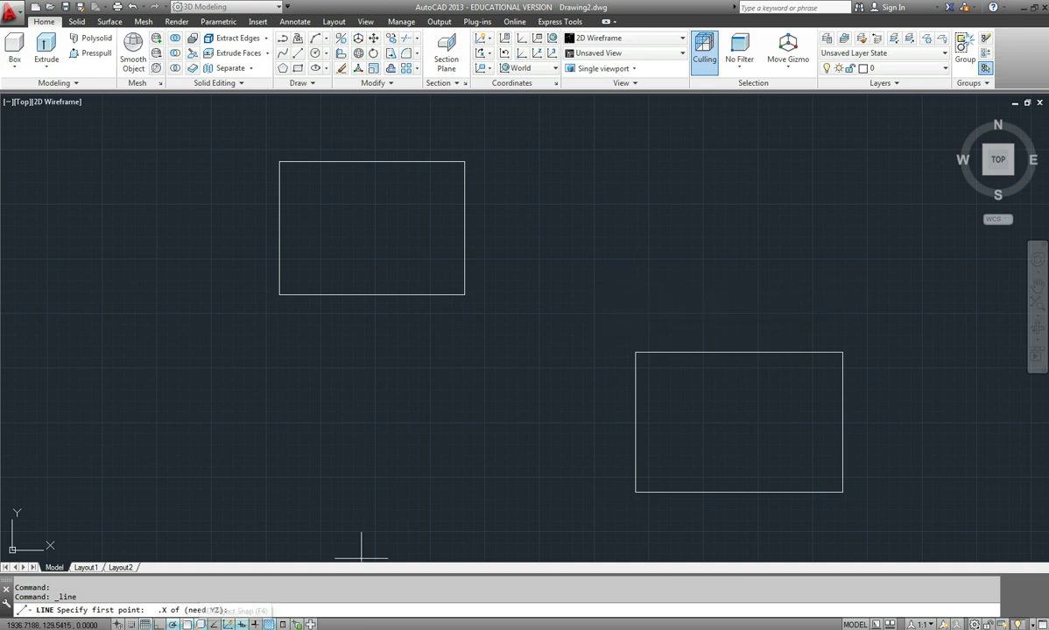
shift+right_click(552, 307)
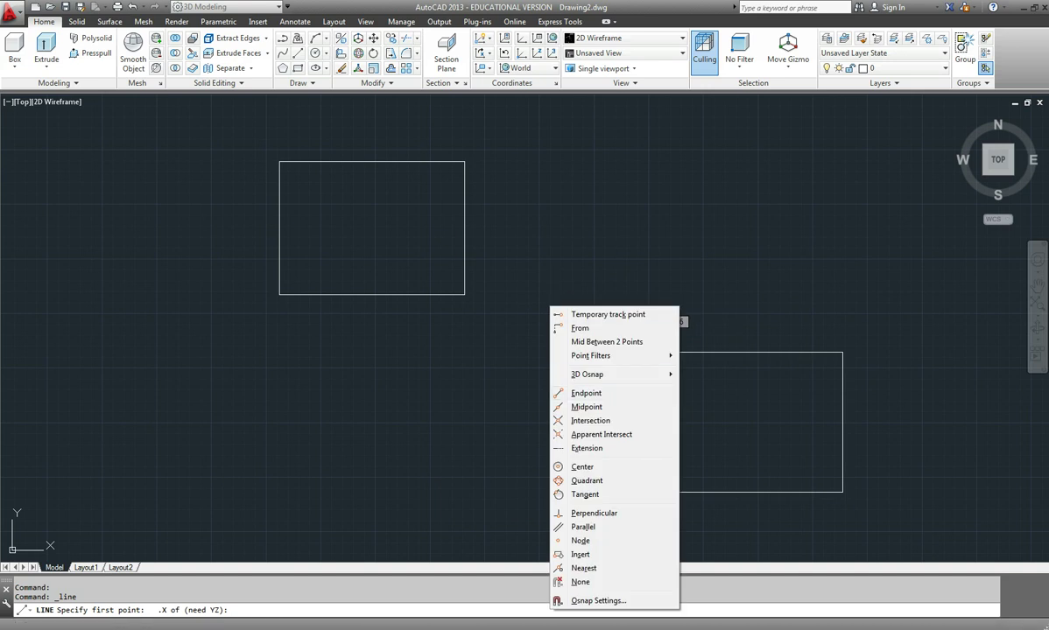
mouse_move(604, 356)
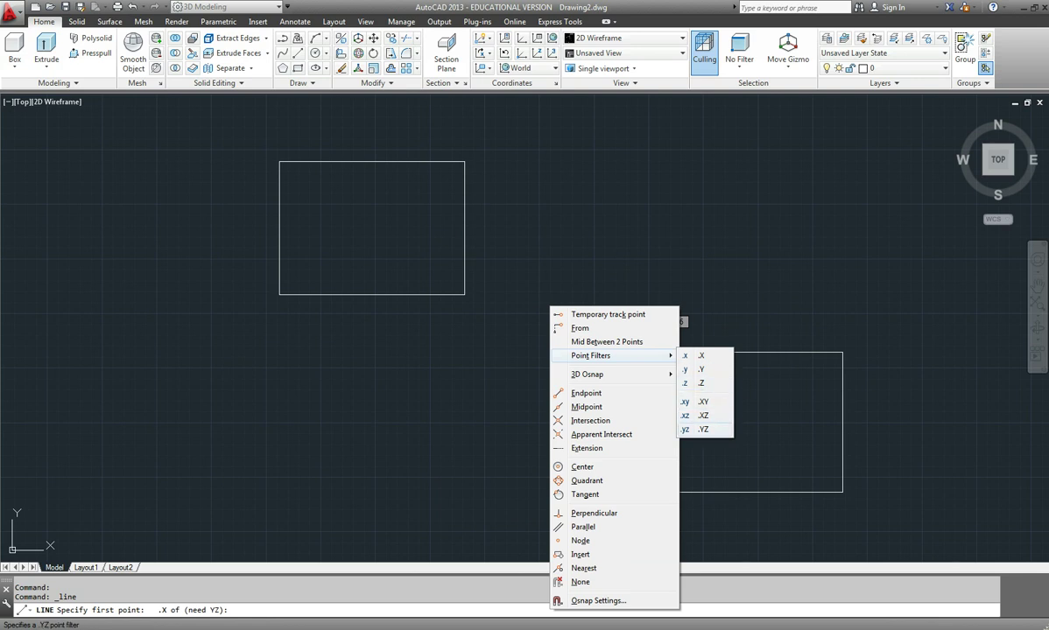
click(703, 429)
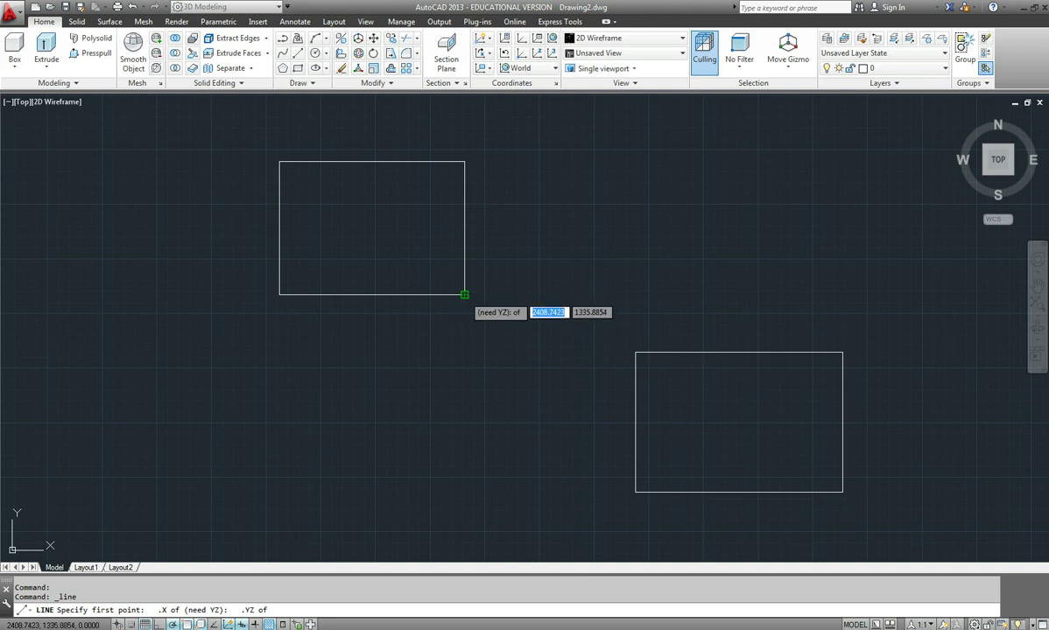
click(465, 295)
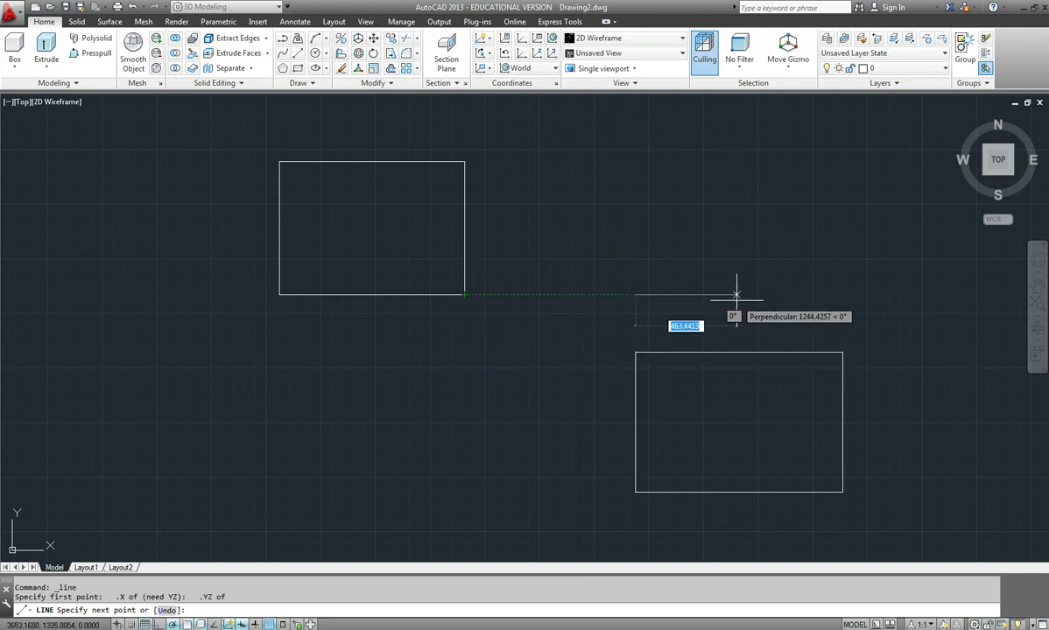
- Draw the bottom edge to a filtered point: X from the lower rectangle's upper-right corner, YZ from the upper rectangle's lower-right corner
shift+right_click(843, 324)
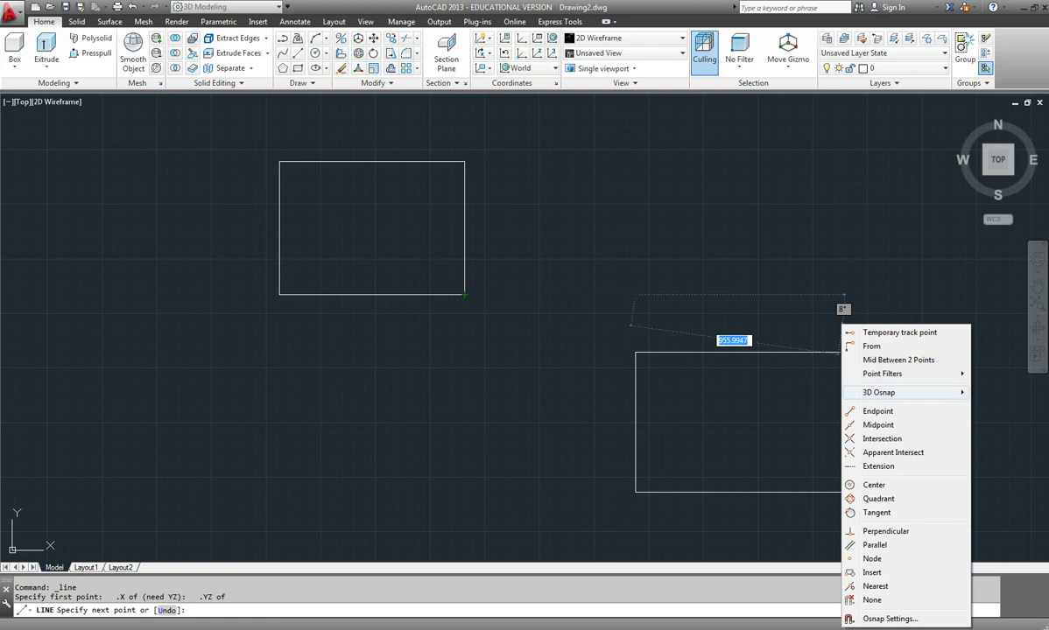
mouse_move(884, 374)
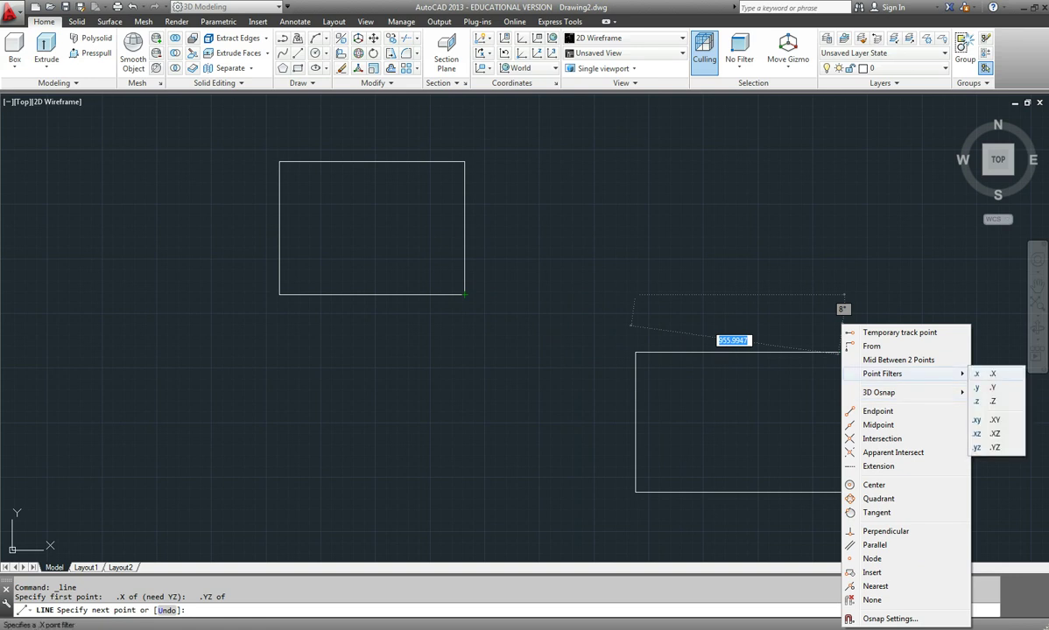
click(990, 374)
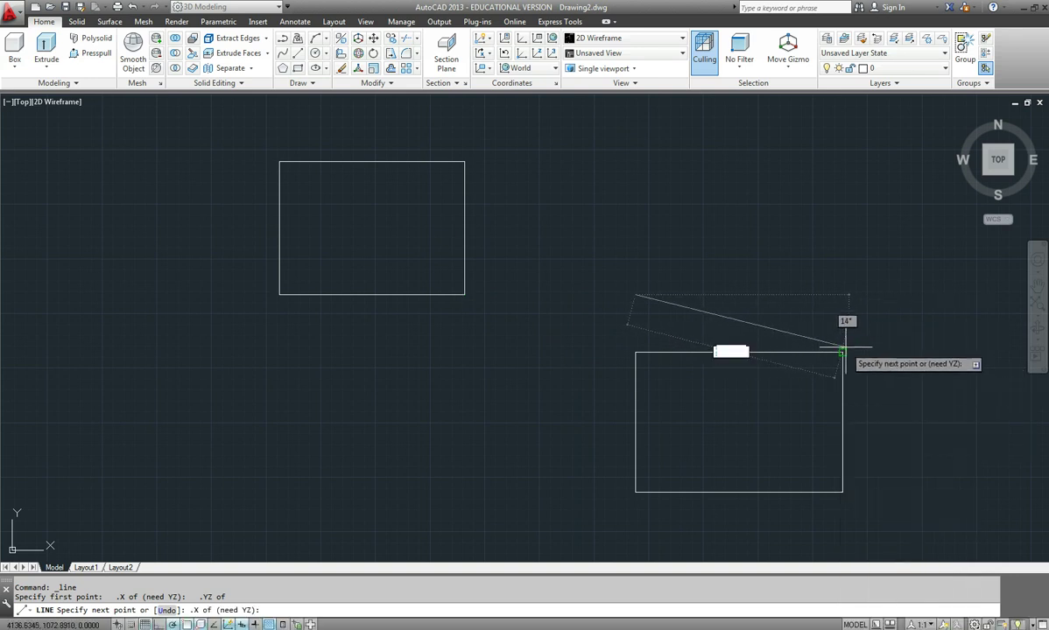
shift+right_click(499, 282)
mouse_move(560, 331)
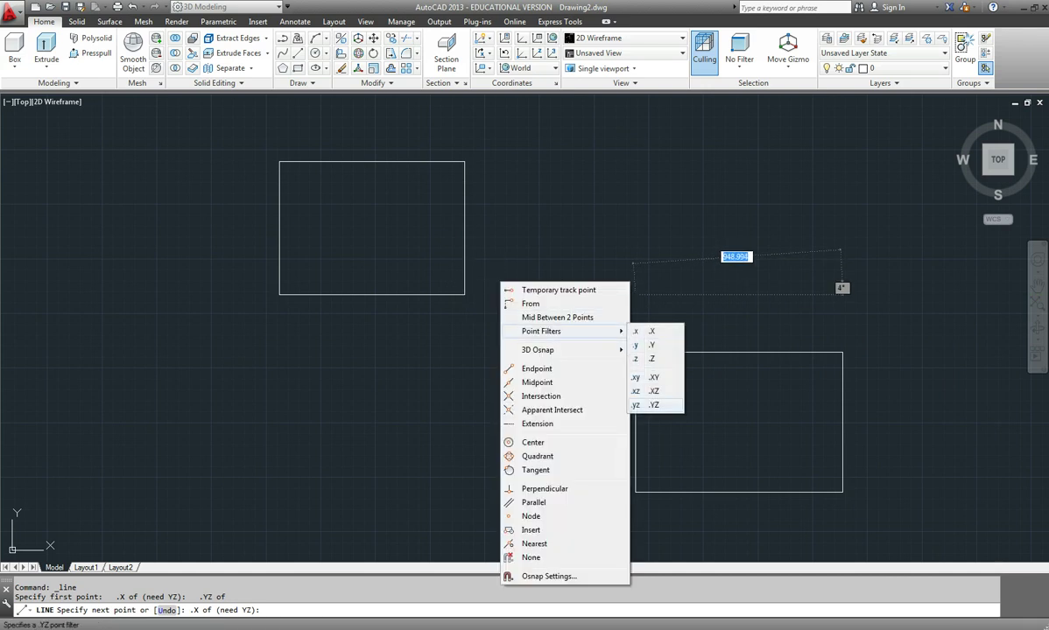
click(655, 405)
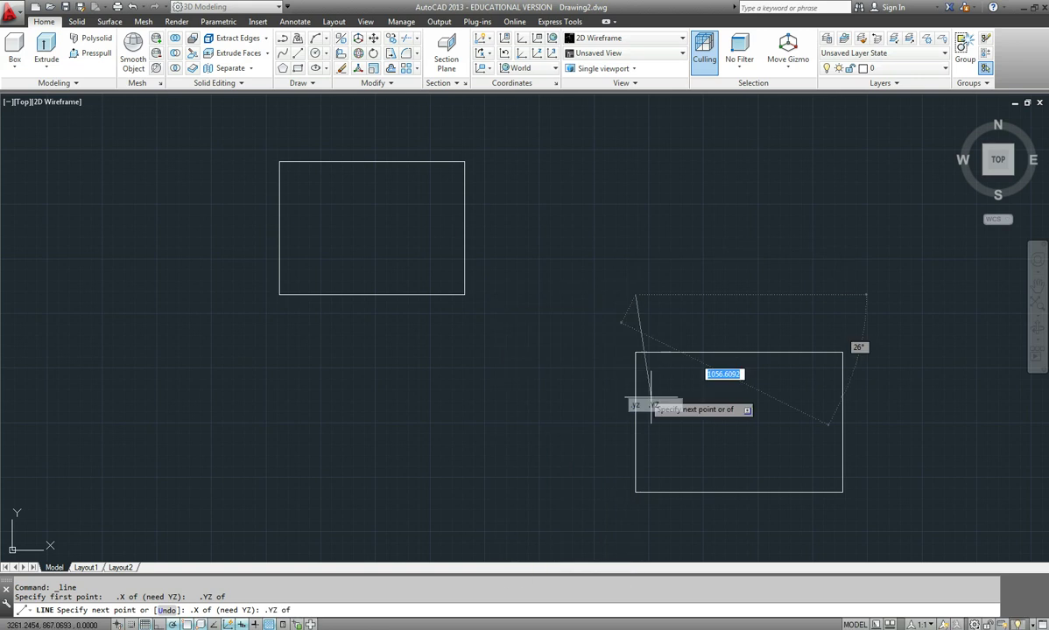
click(464, 294)
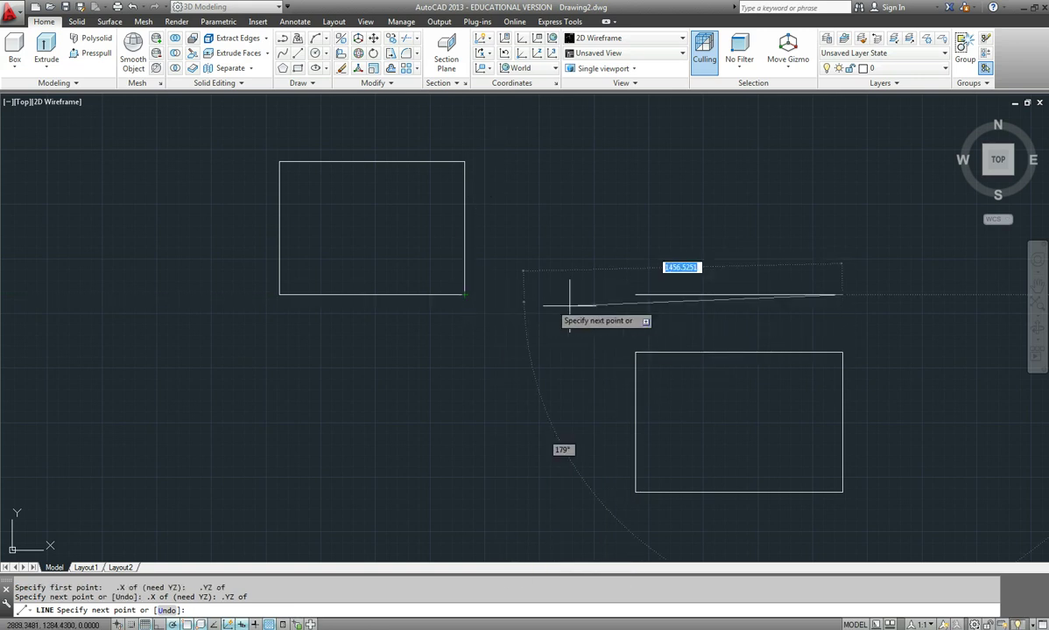
- Try to add the right edge with X from the lower rectangle's upper-right corner and YZ from the upper rectangle's lower-right corner
shift+right_click(872, 309)
mouse_move(913, 360)
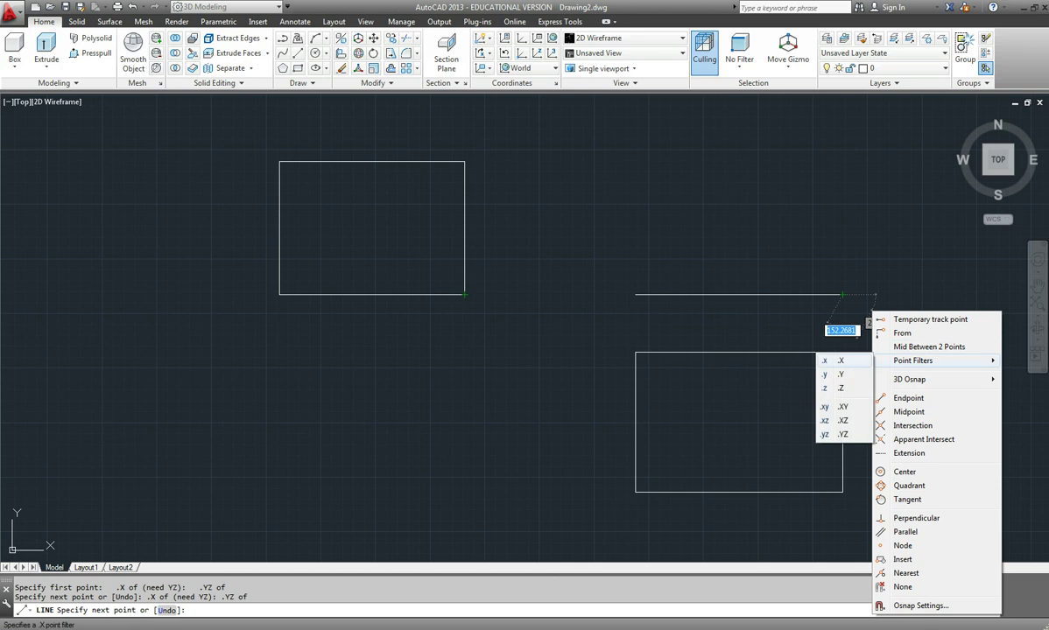
click(836, 361)
click(842, 353)
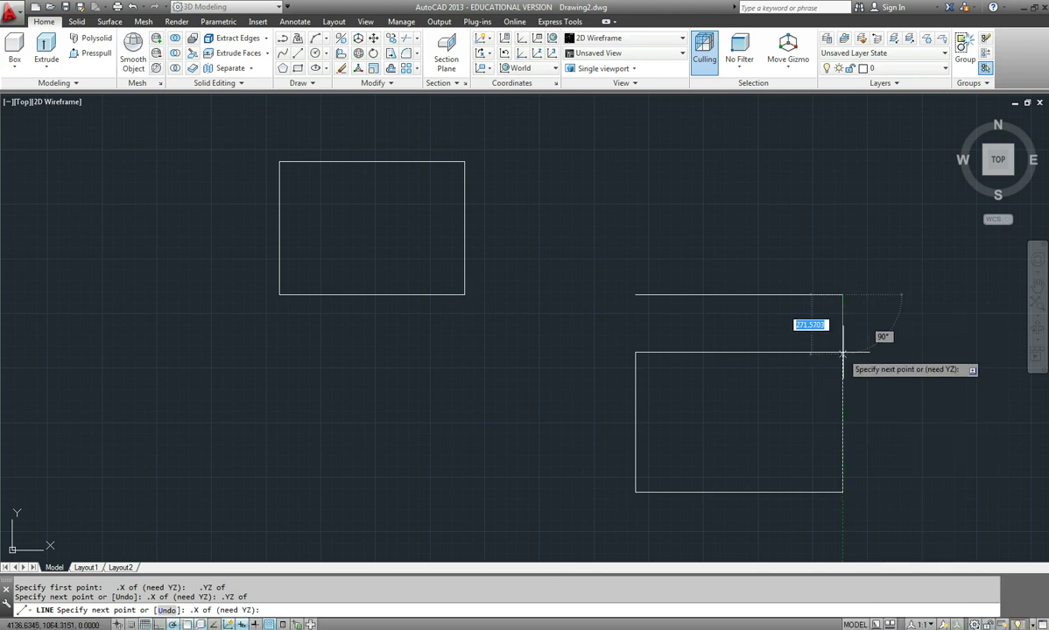
shift+right_click(564, 232)
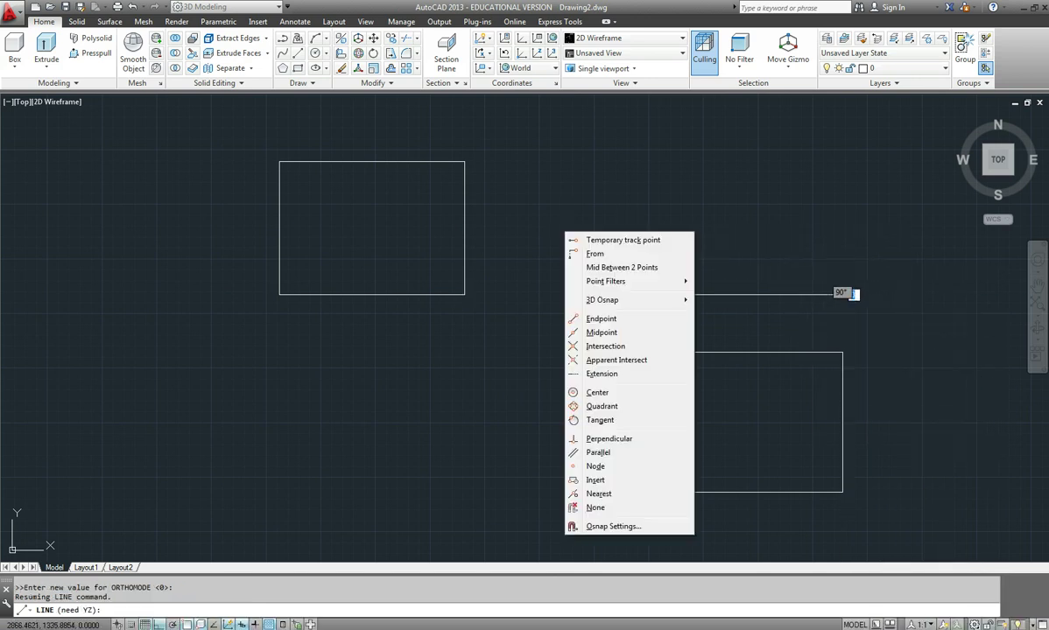
mouse_move(635, 281)
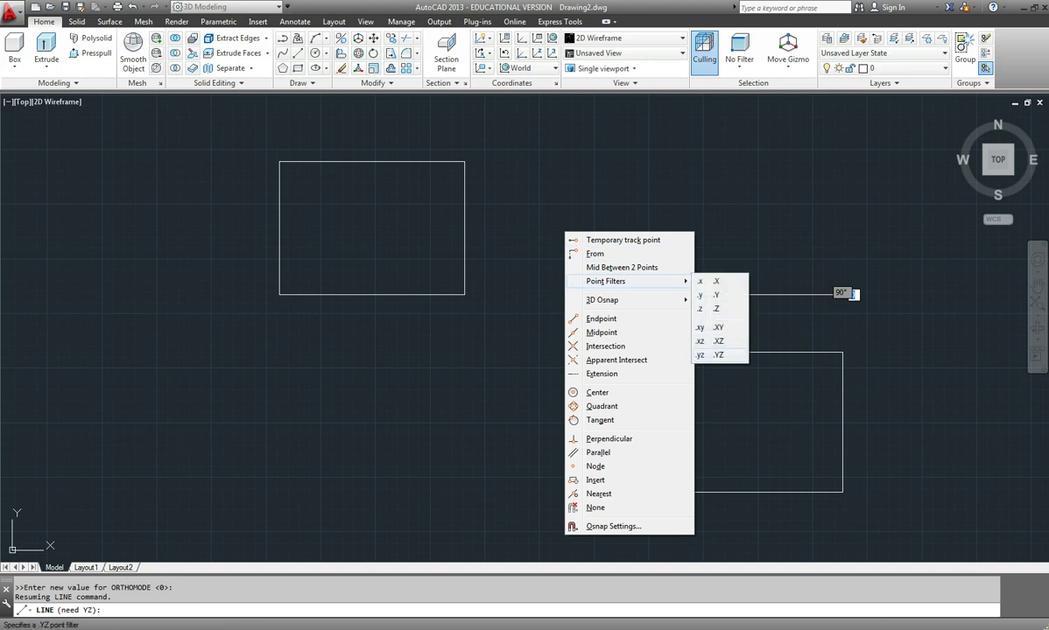
click(718, 355)
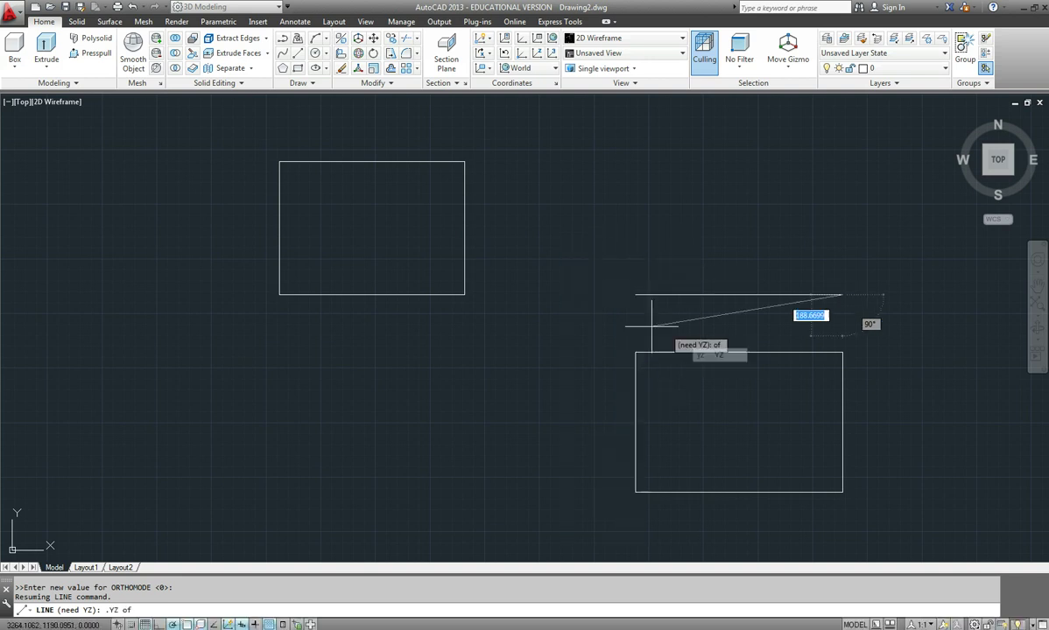
click(465, 295)
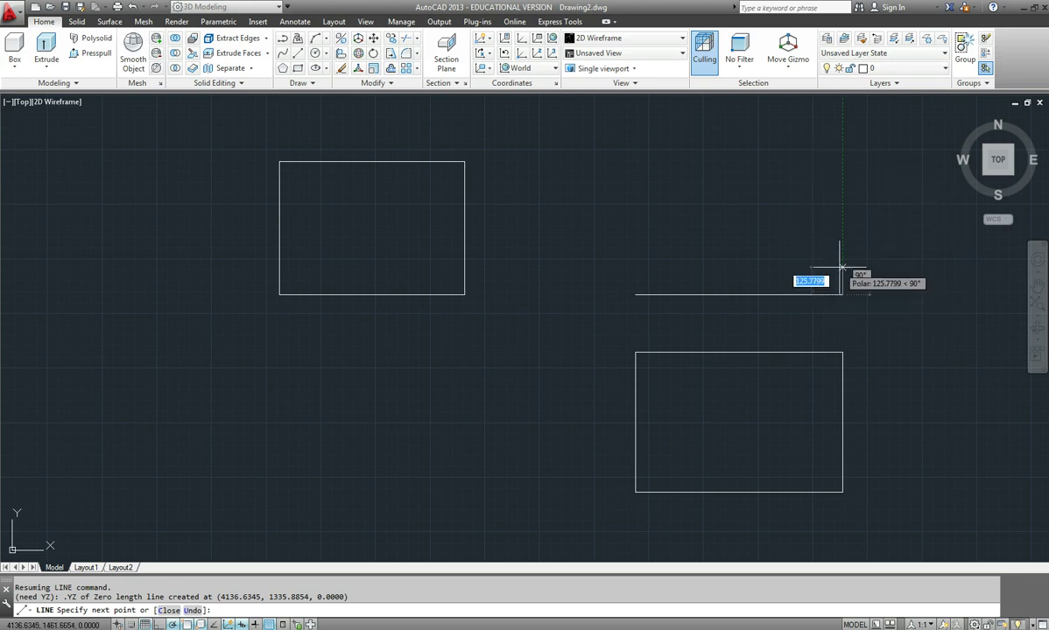
- Draw the right edge to a filtered point: X from the lower rectangle's upper-right corner, YZ from the upper rectangle's upper-right corner
shift+right_click(840, 267)
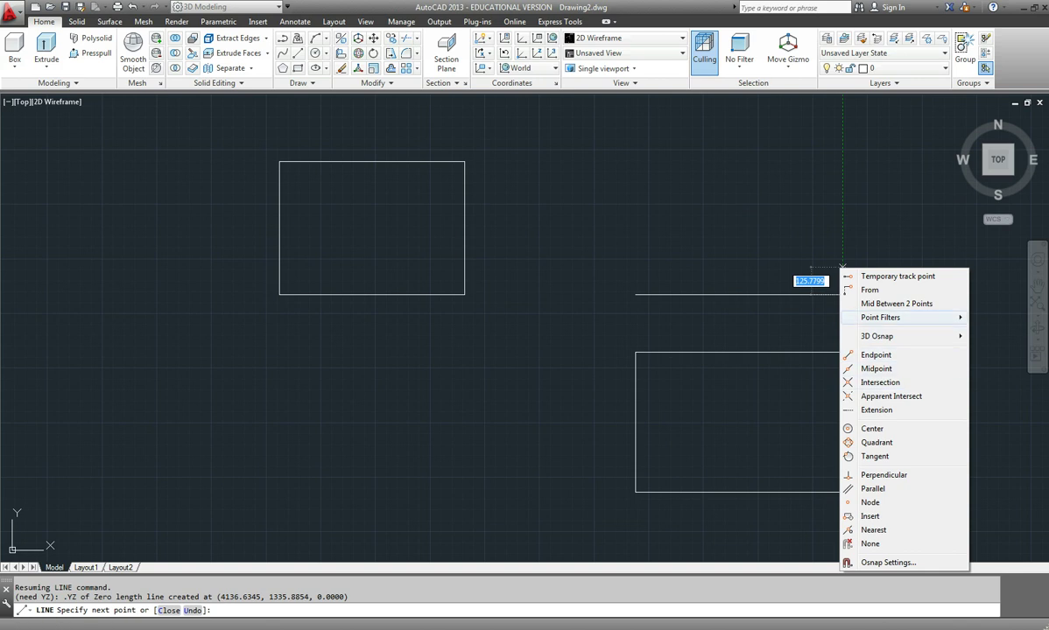
mouse_move(884, 317)
click(990, 317)
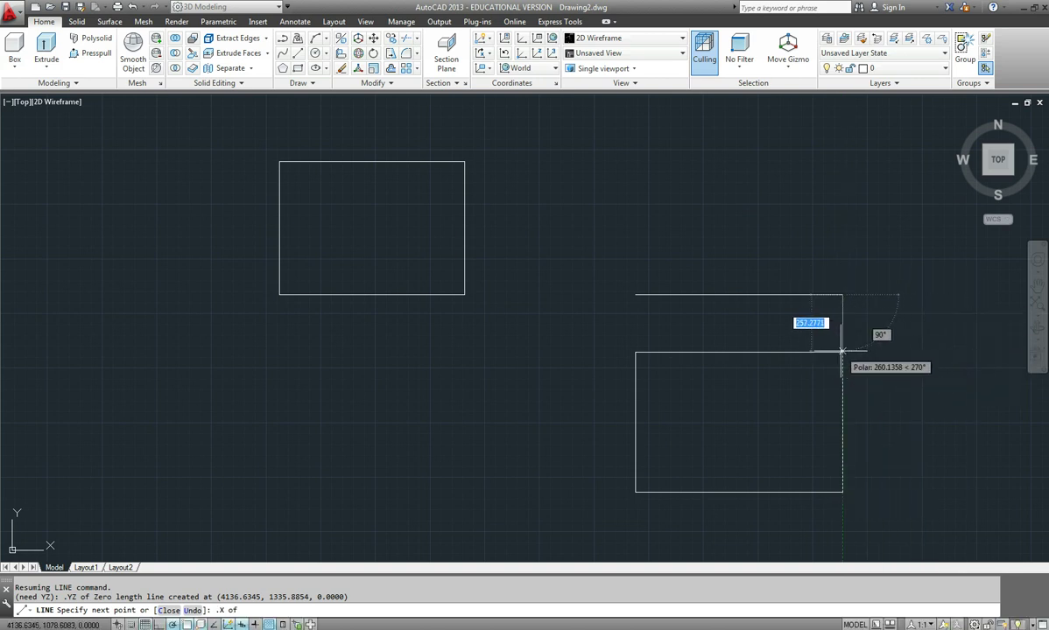
shift+right_click(775, 166)
mouse_move(876, 215)
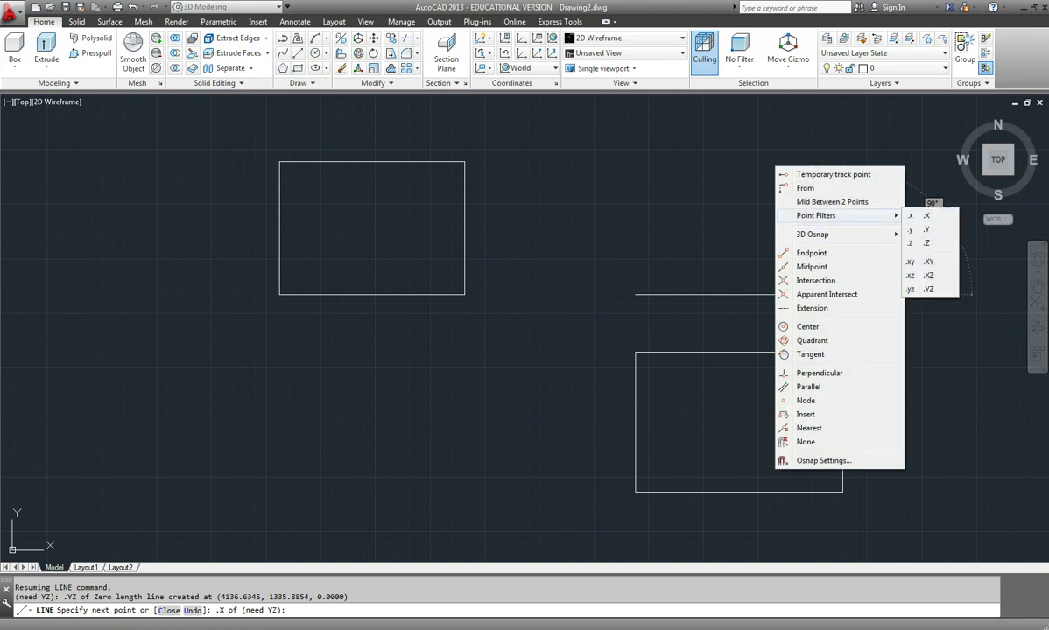
click(930, 289)
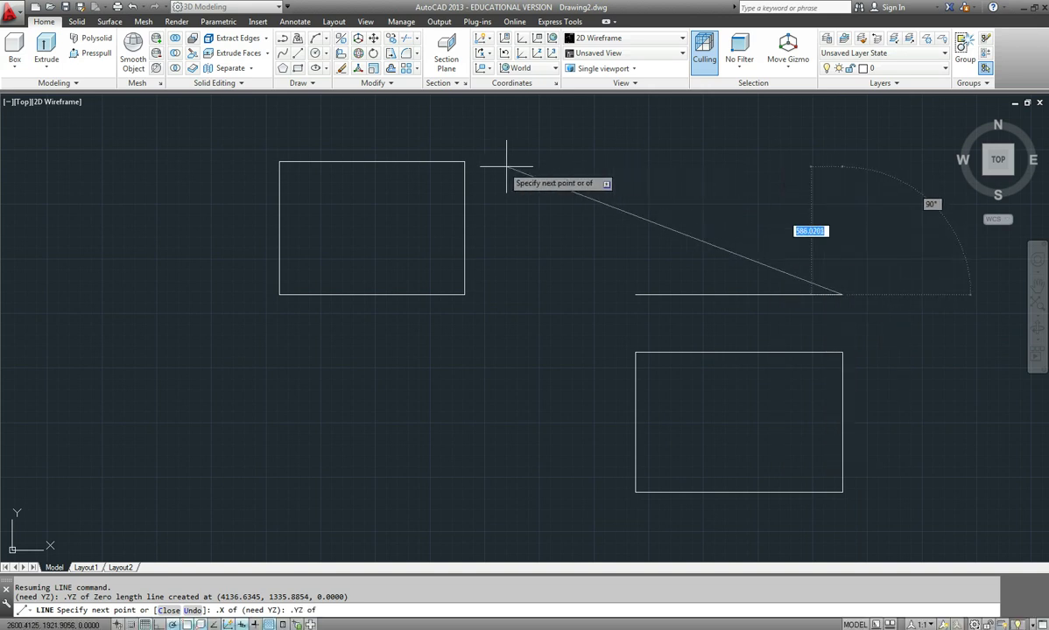
click(465, 162)
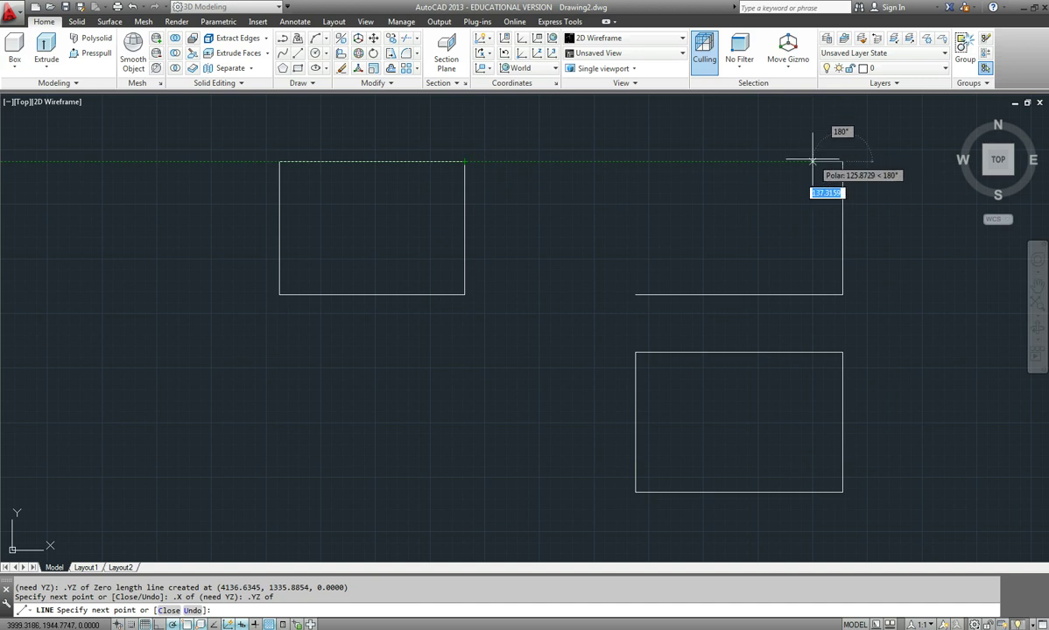
- Draw the top edge to X of the bottom edge's left endpoint and YZ of the upper rectangle's upper-right corner, and close the outline at that endpoint
shift+right_click(692, 233)
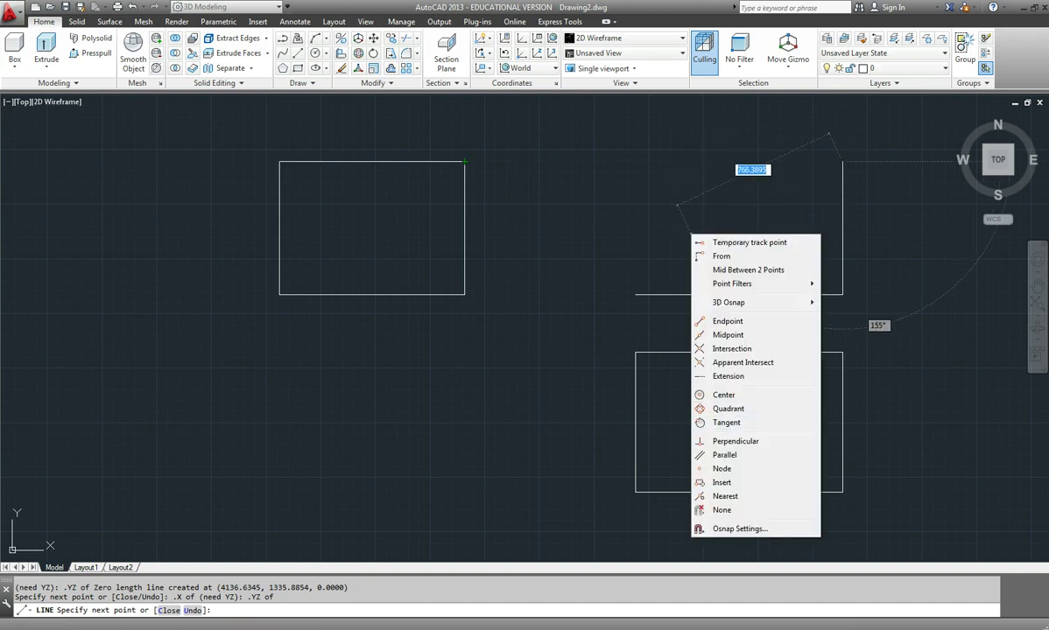
mouse_move(736, 283)
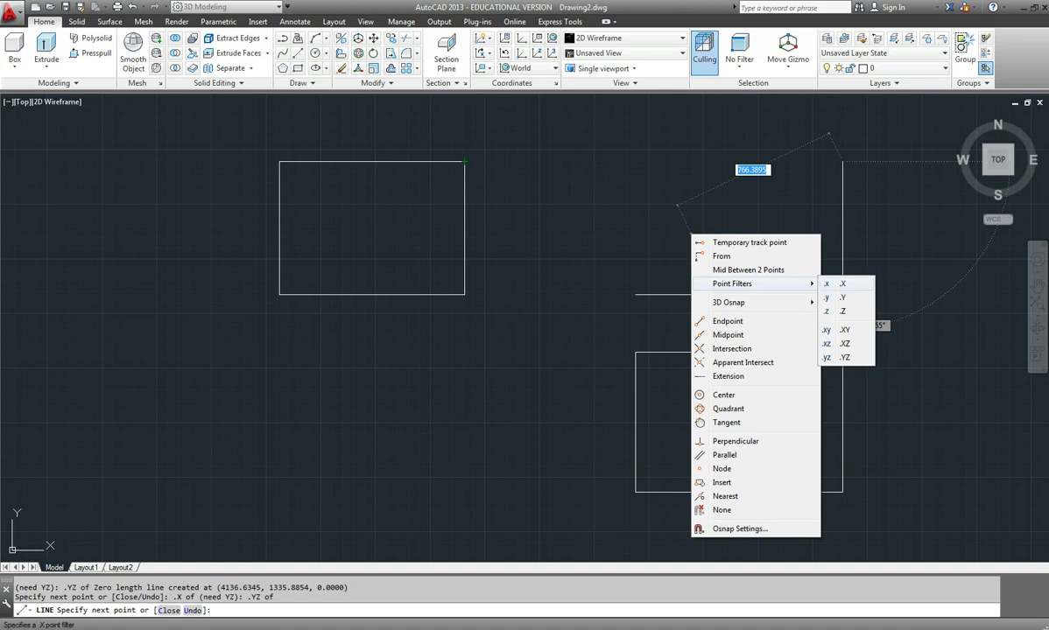
click(635, 294)
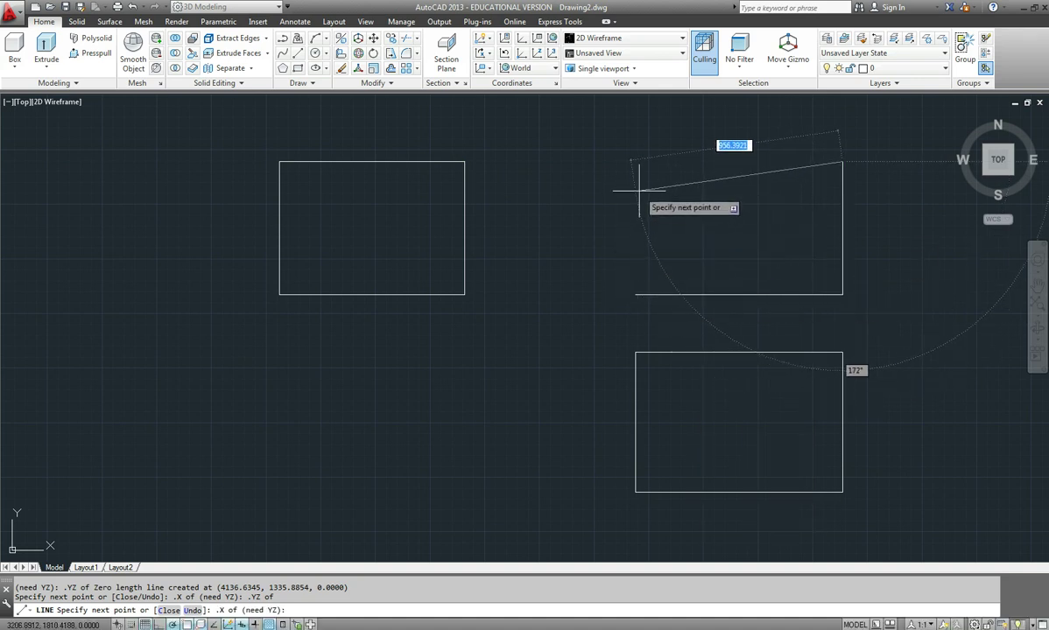
shift+right_click(639, 190)
mouse_move(692, 240)
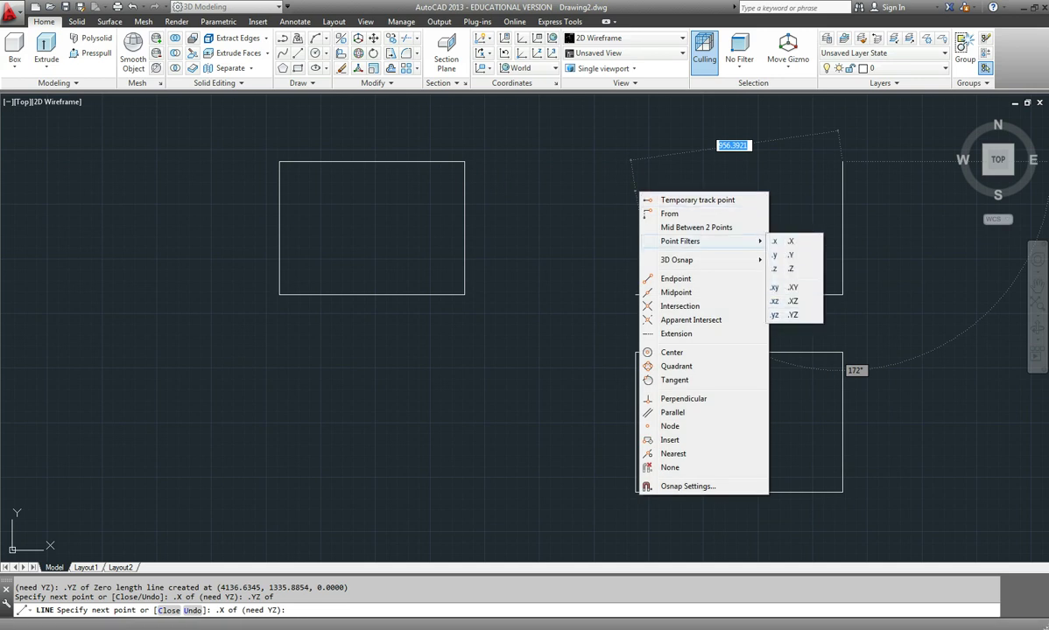
click(793, 314)
click(465, 161)
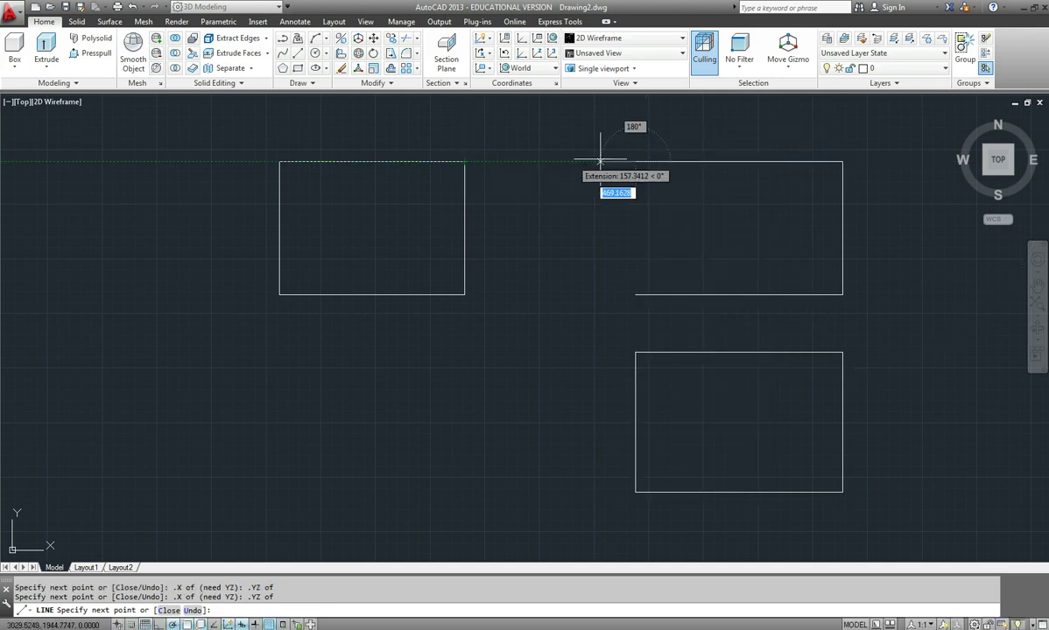
click(634, 295)
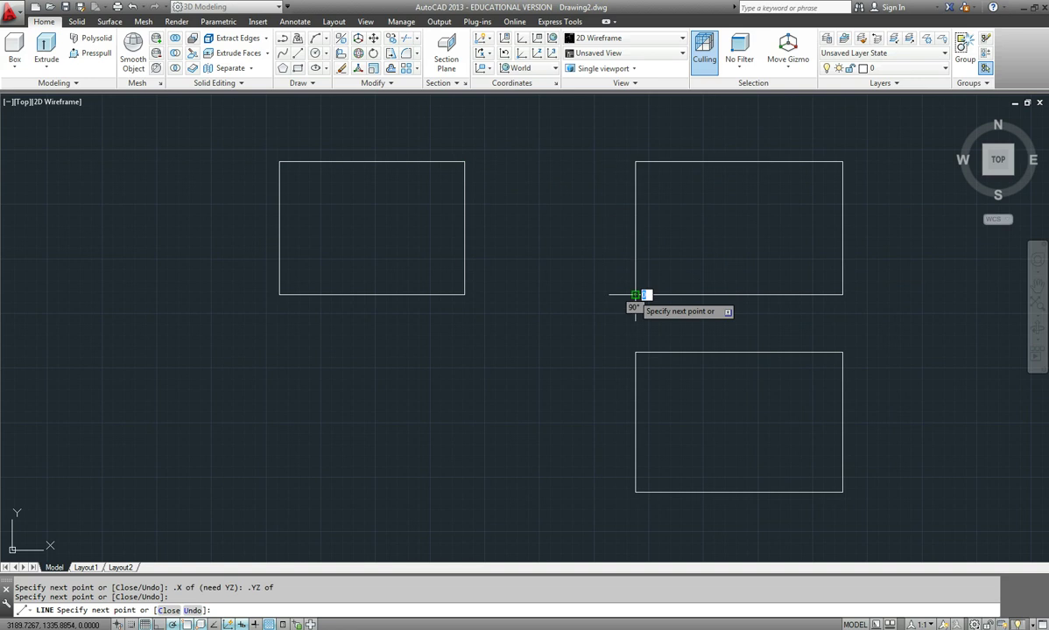
key(Return)
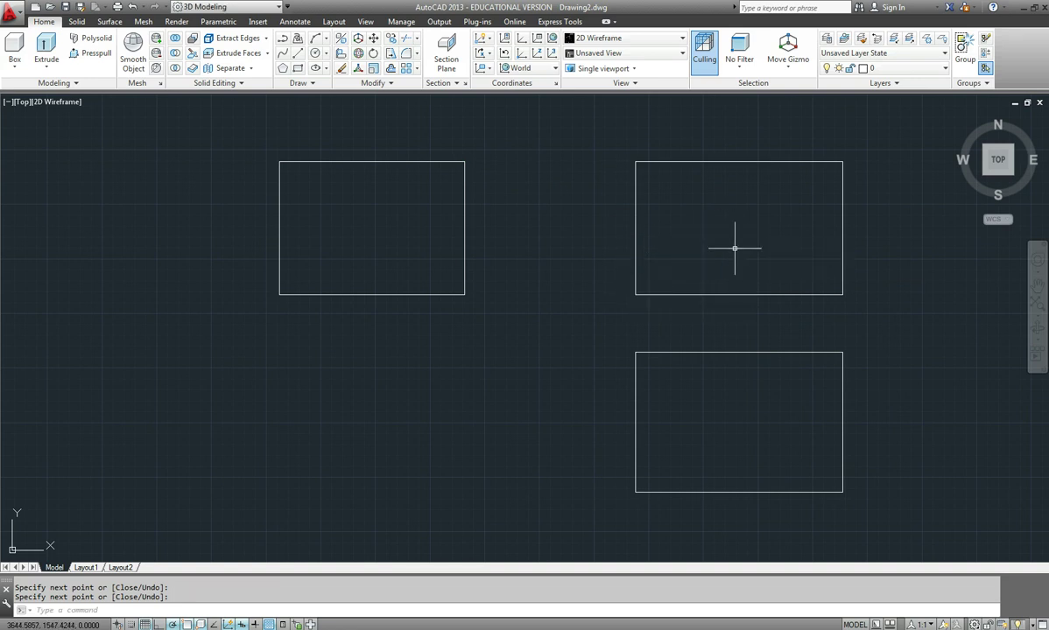